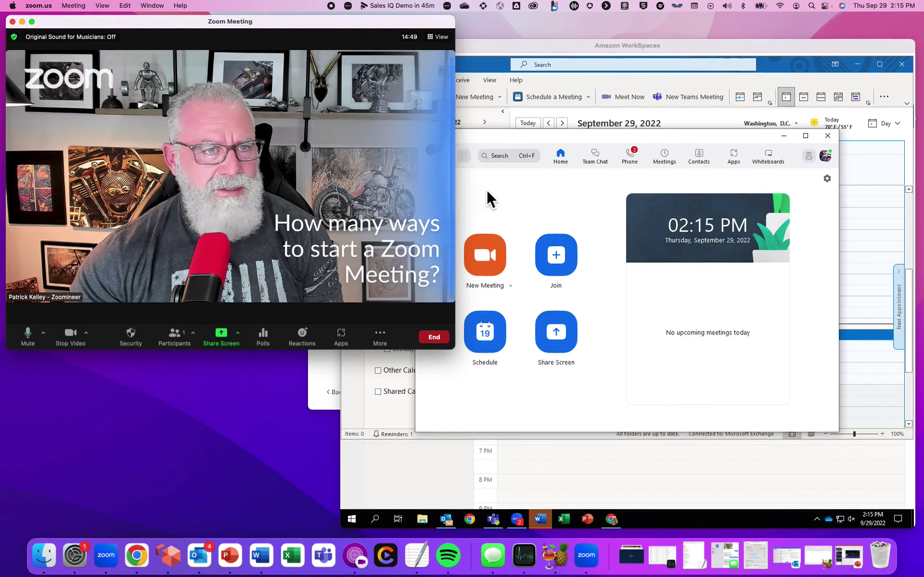
View the upcoming meetings in the Zoom client and the Zoom commands offered in the macOS status area
click(547, 132)
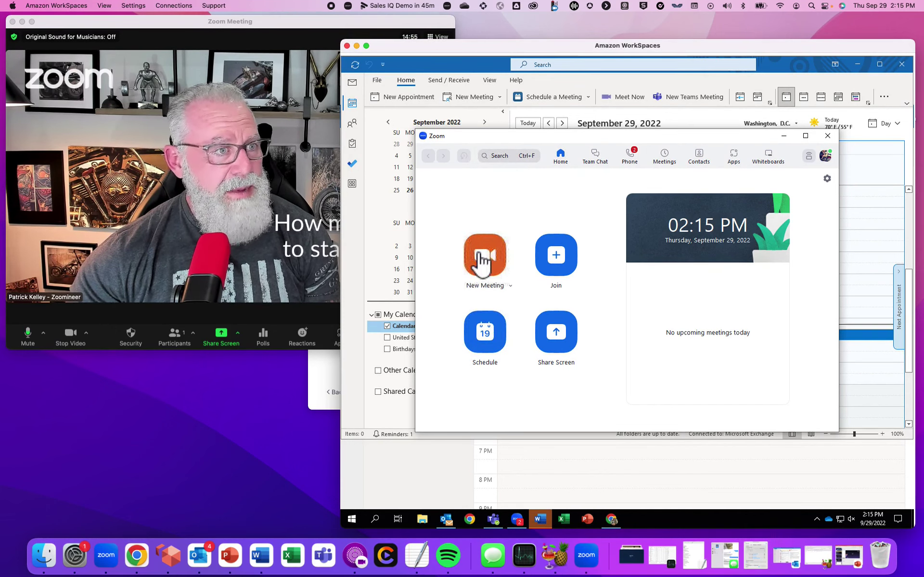
click(664, 158)
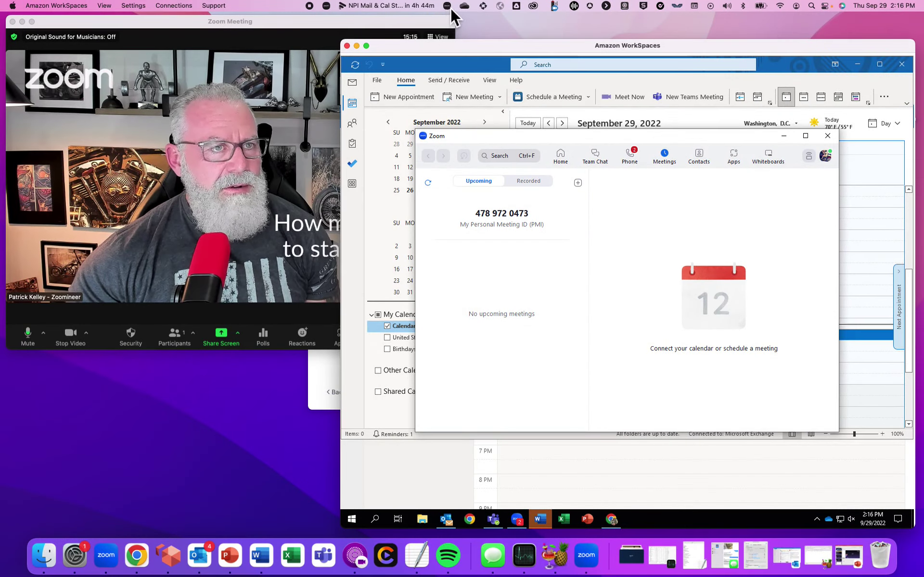
click(447, 6)
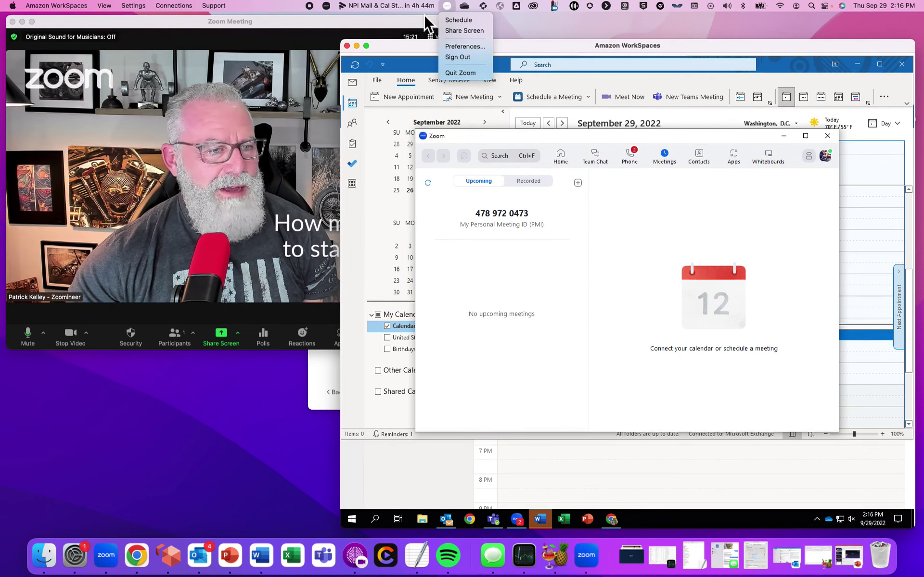
mouse_move(329, 8)
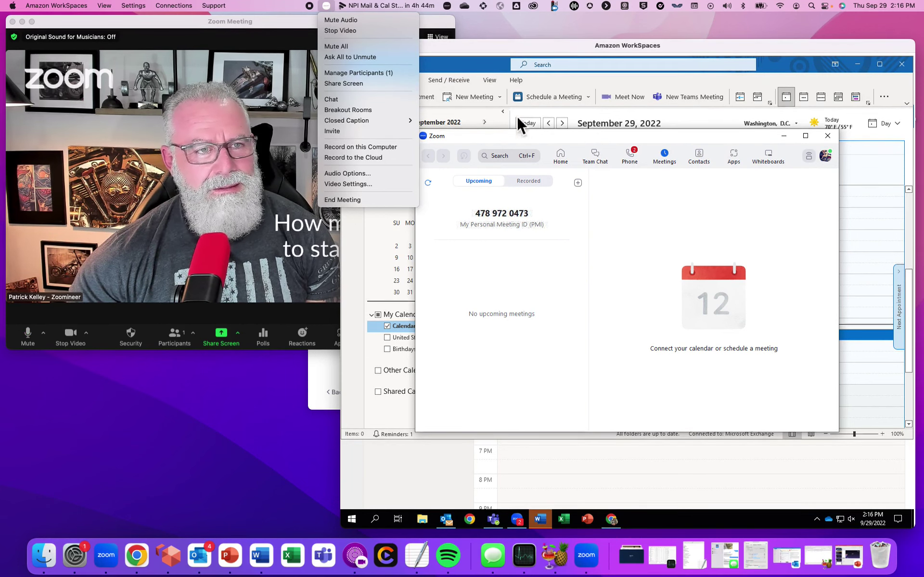
Switch to desktop Outlook and look over the Zoom meeting commands available in the inbox and in the calendar
click(480, 63)
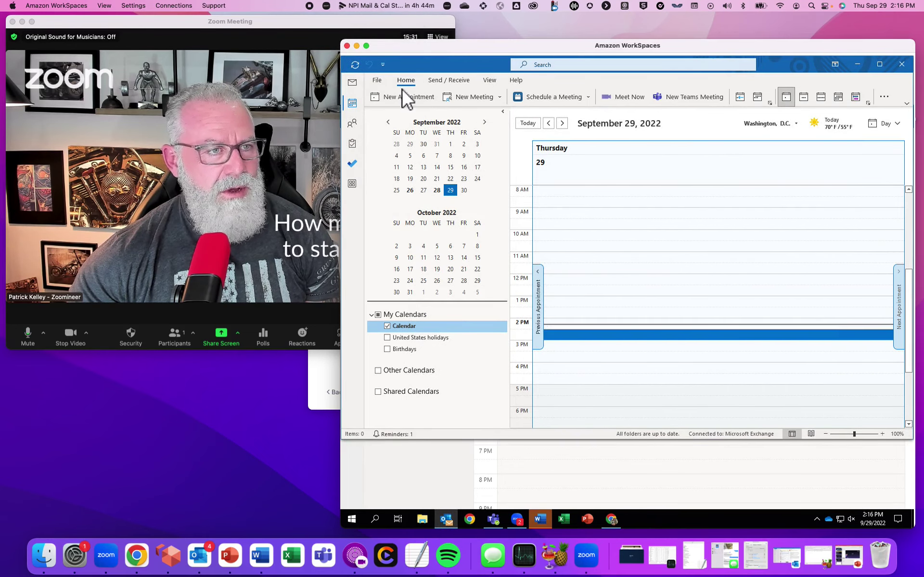
click(350, 85)
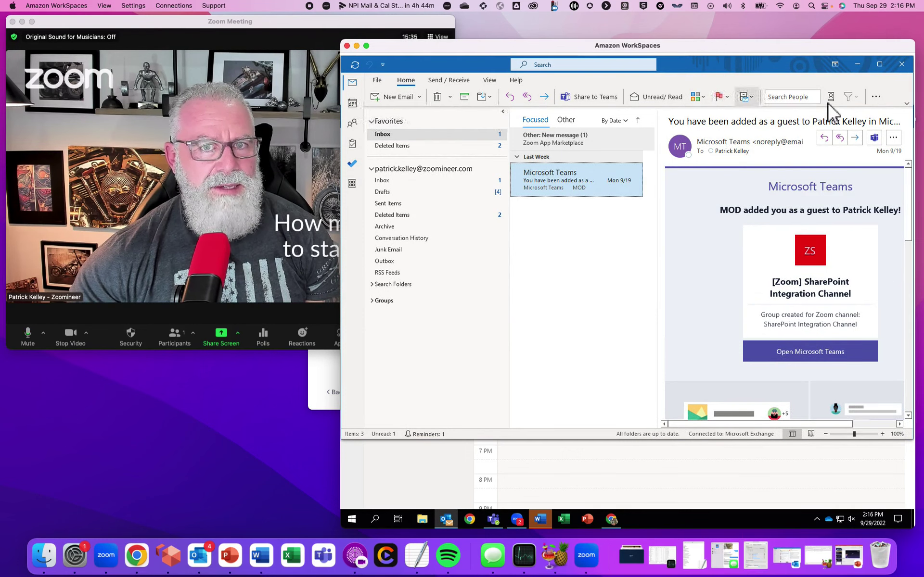
click(875, 97)
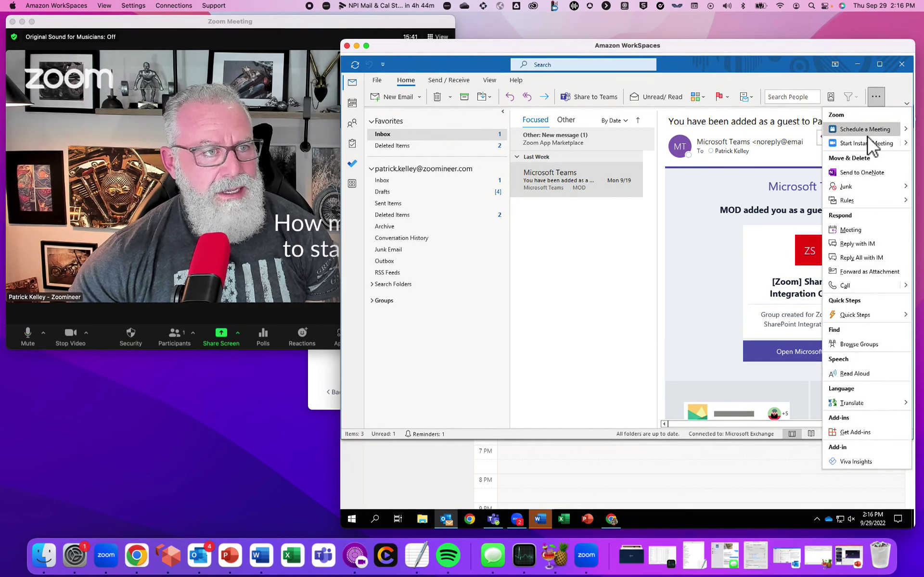
click(352, 104)
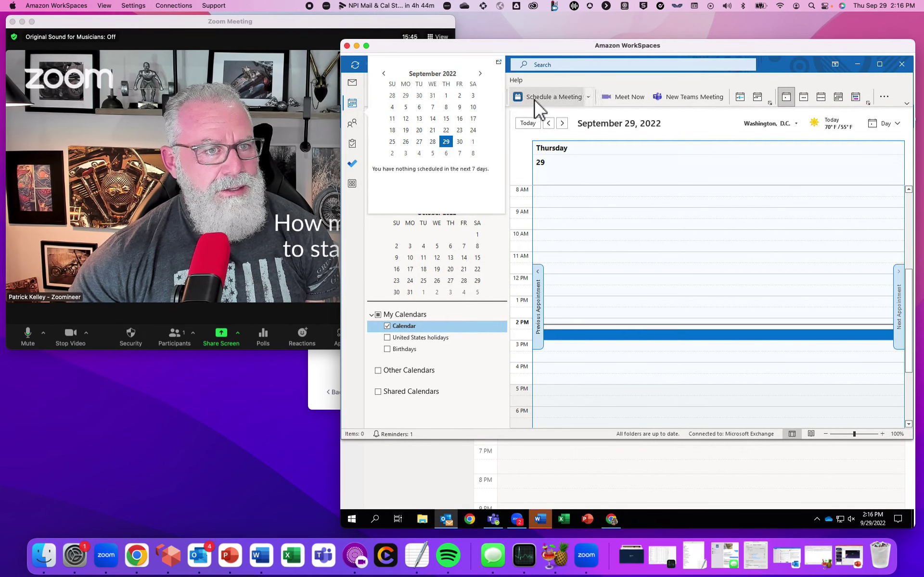
click(587, 97)
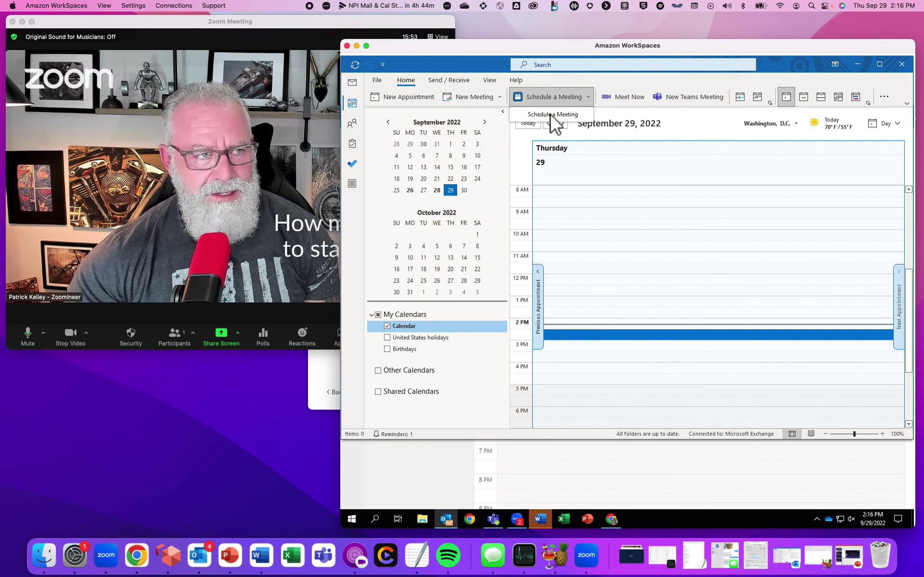
click(377, 80)
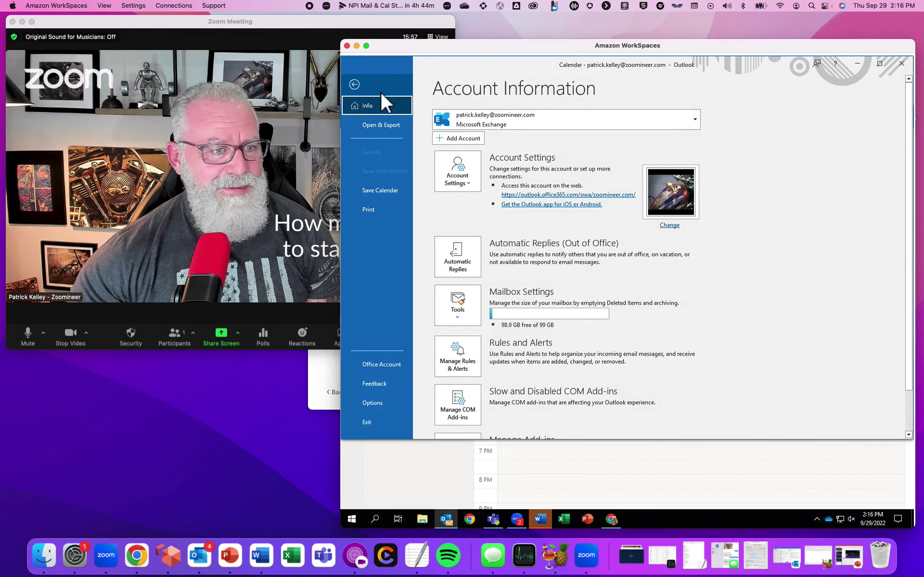
click(373, 402)
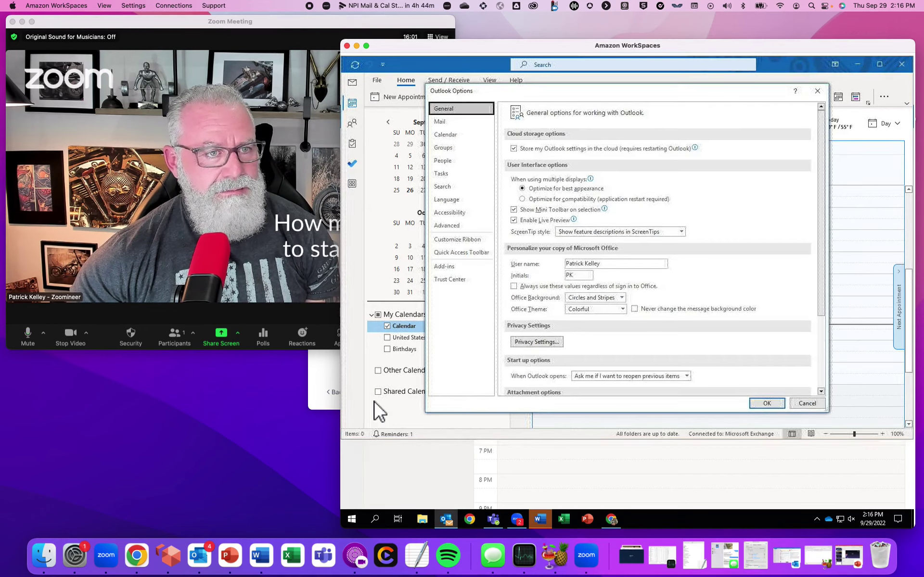
click(460, 135)
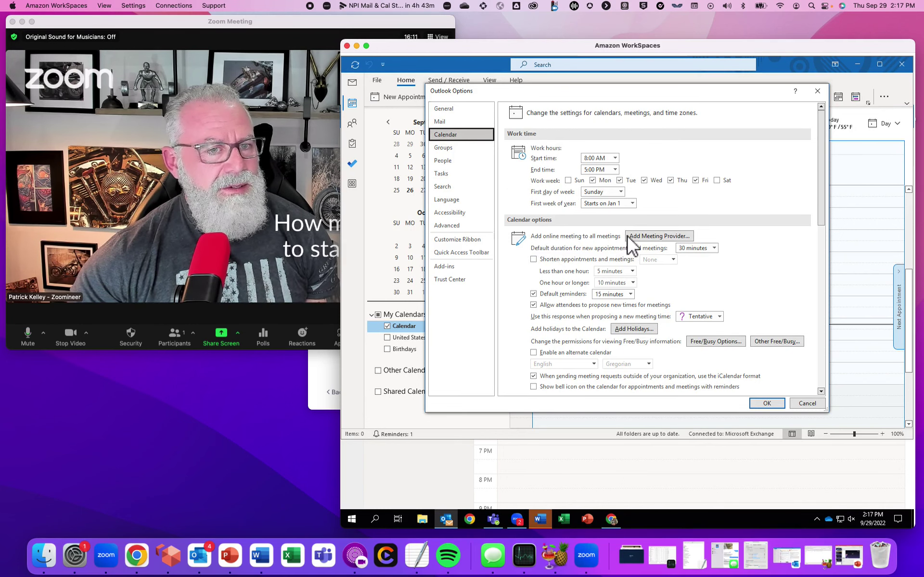
click(645, 236)
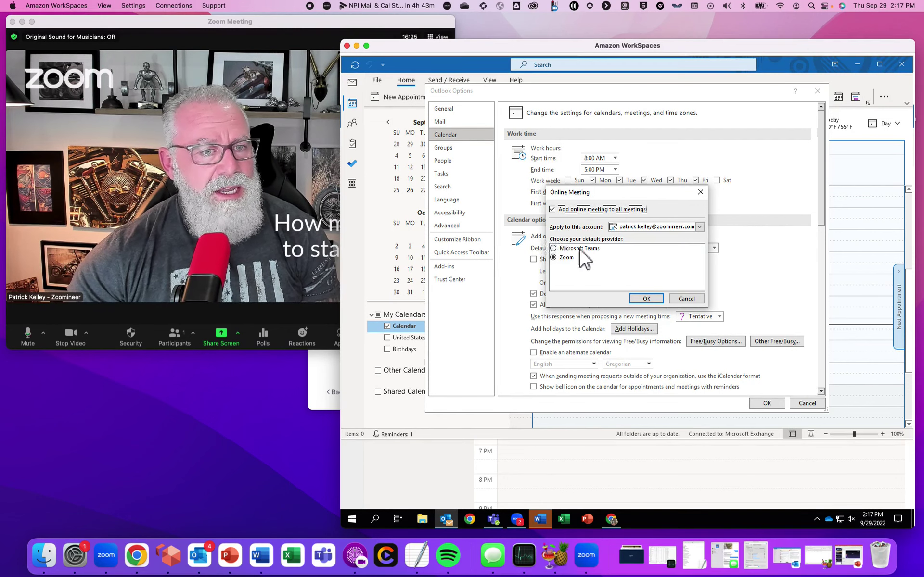
click(678, 298)
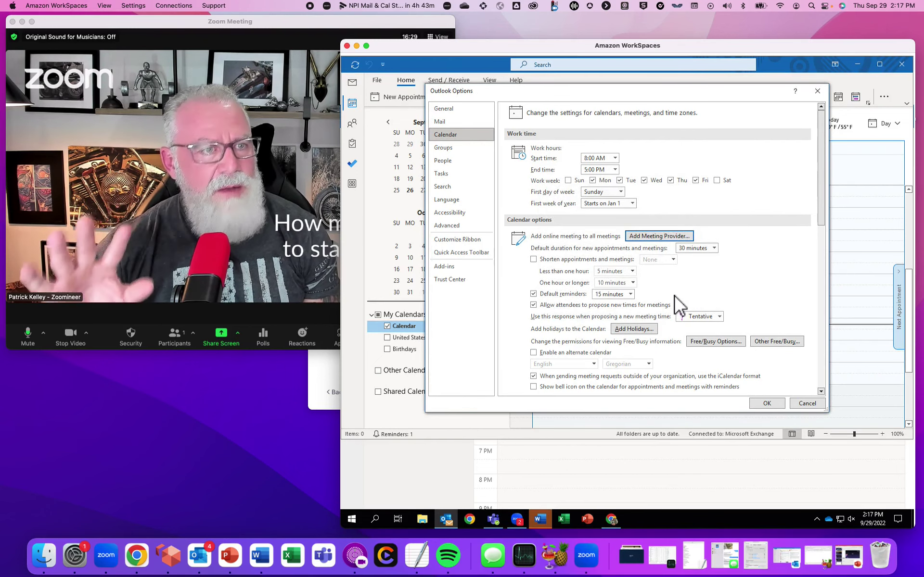
click(765, 404)
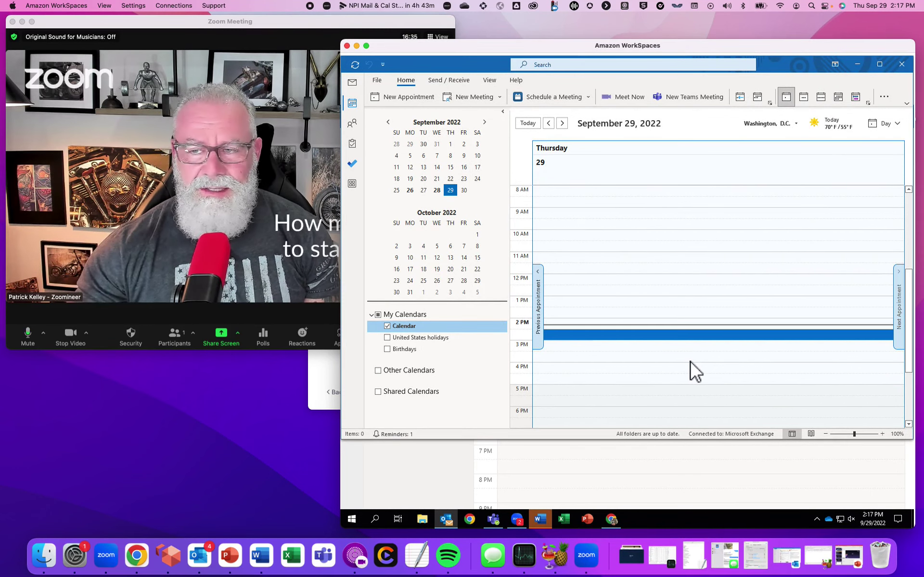
Switch to the Outlook web calendar in Chrome and dismiss the time zone suggestion
click(412, 476)
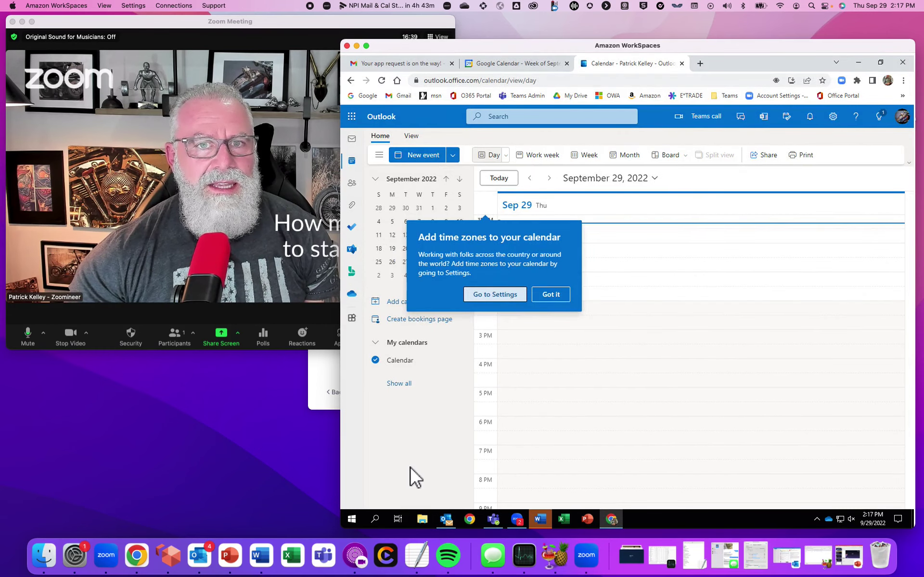
click(552, 295)
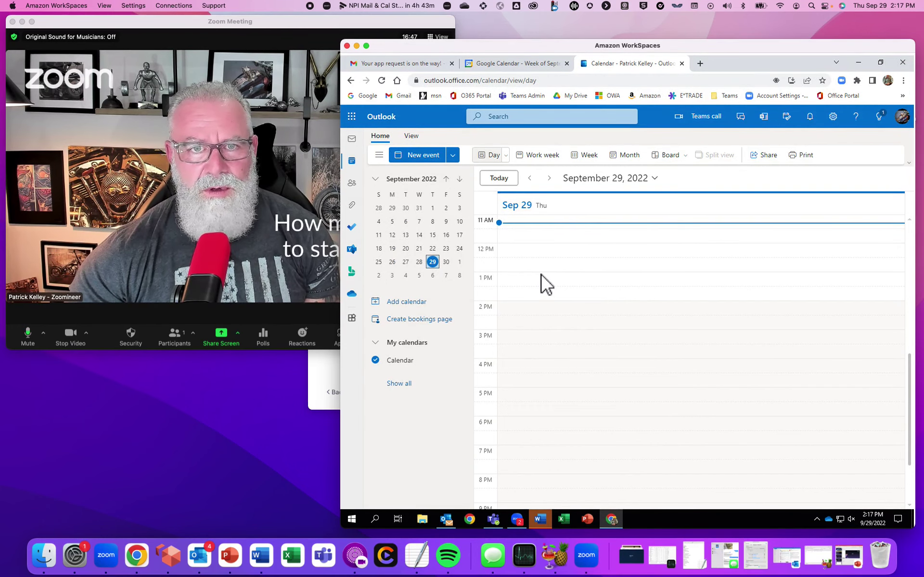
Try to add a Zoom meeting to a new calendar event, ignore the new-window request and discard the event
click(422, 157)
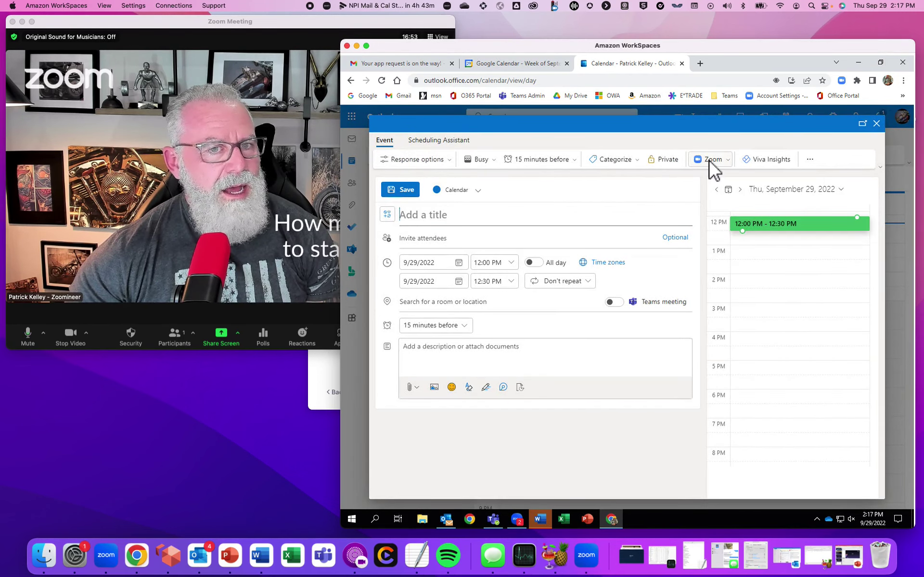
click(727, 162)
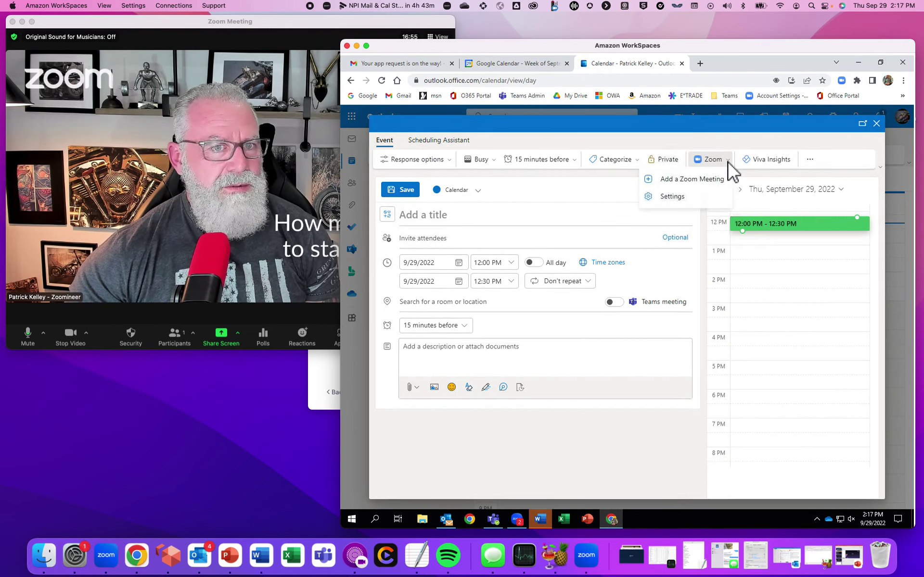
click(698, 179)
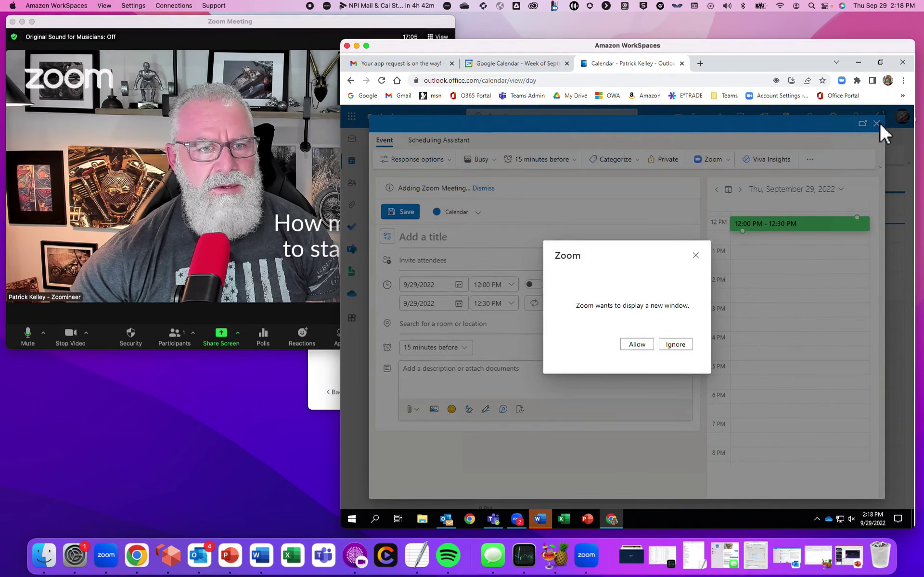
click(682, 345)
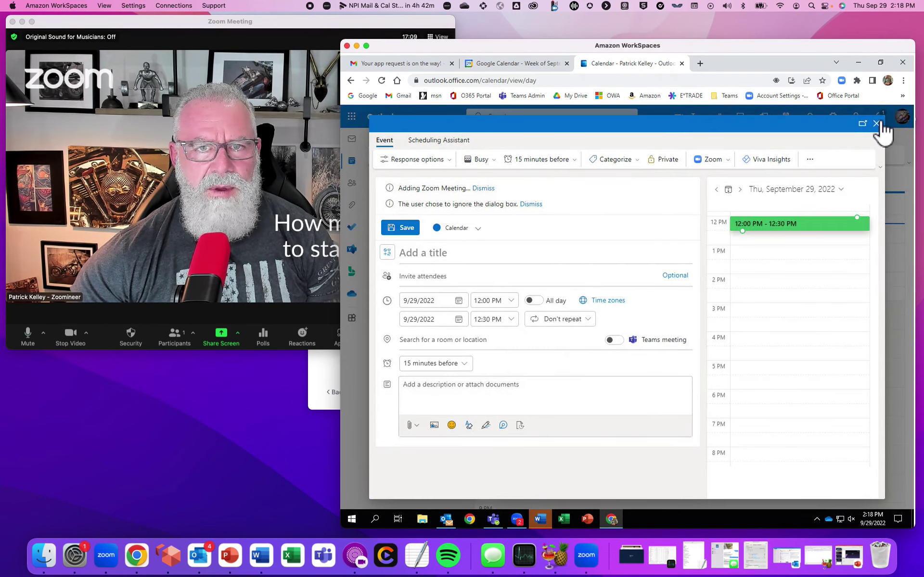
click(876, 123)
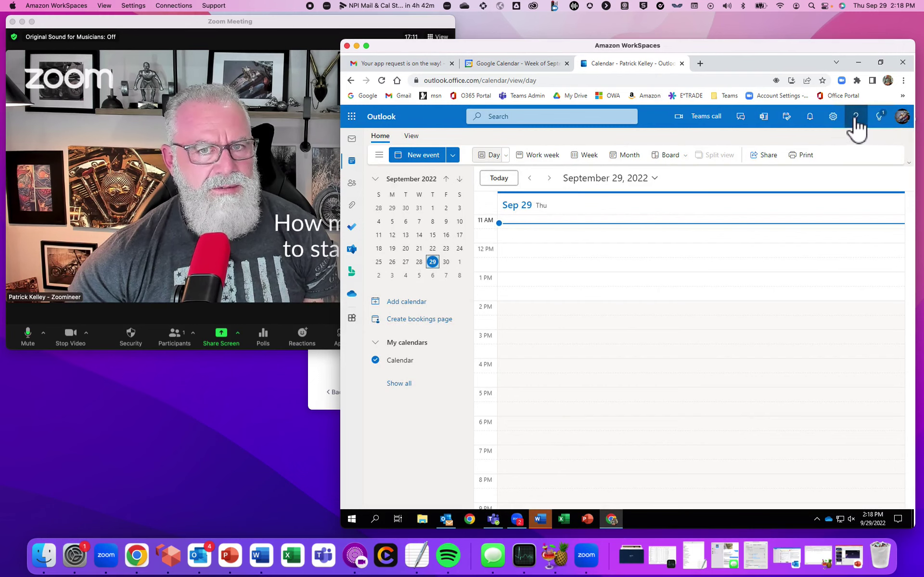
Examine the online meeting provider choices under the web calendar's Events and invitations settings
click(834, 122)
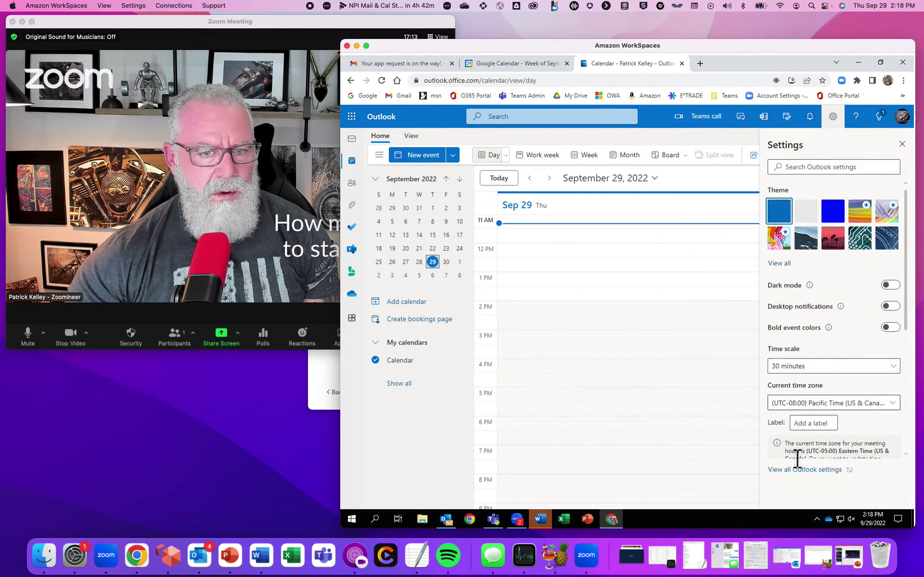
click(799, 470)
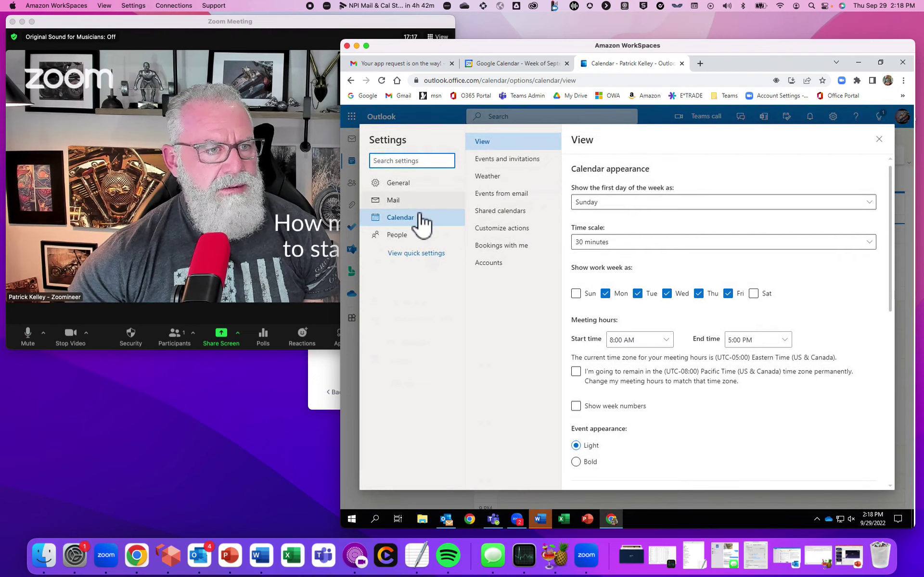
click(536, 169)
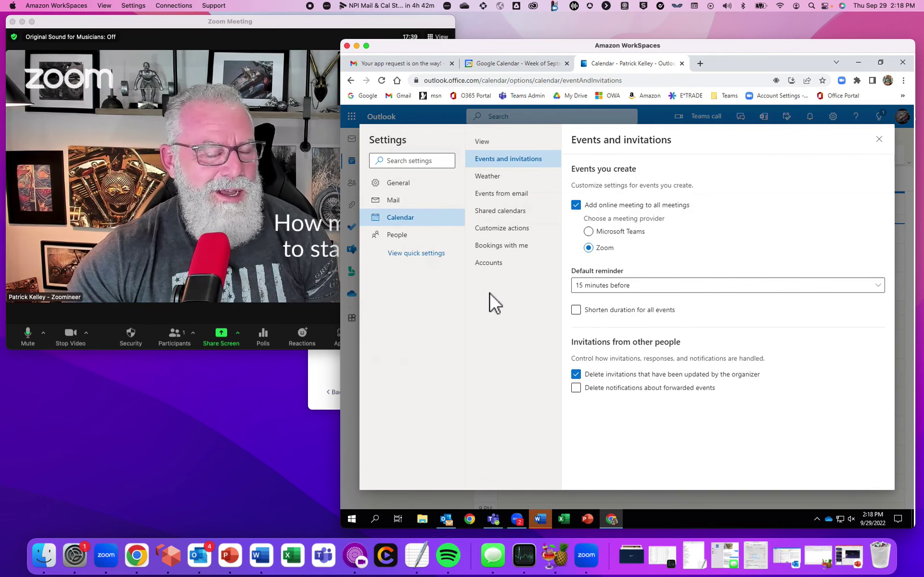
Look at the Zoom add-ons in Google Calendar and Gmail and the Zoom Chrome extension's meeting options
click(528, 67)
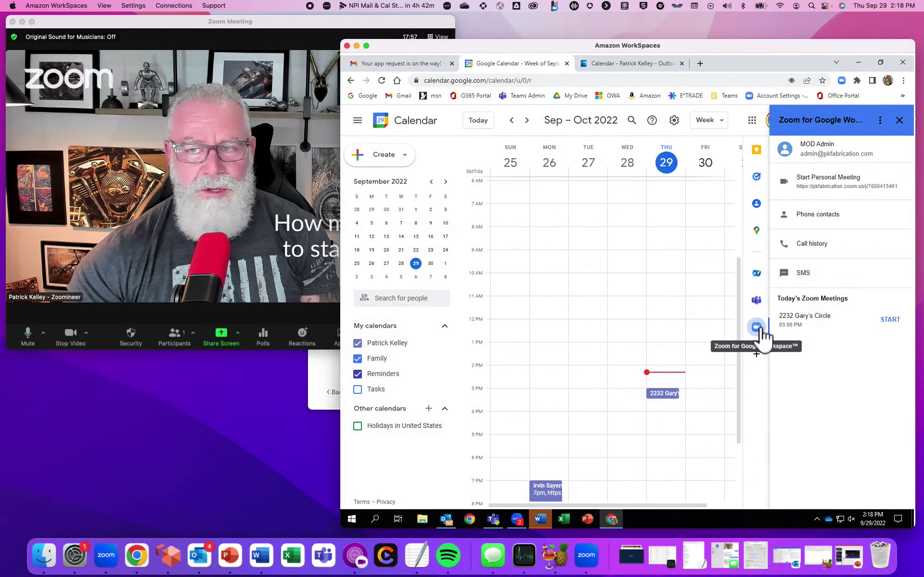
click(397, 64)
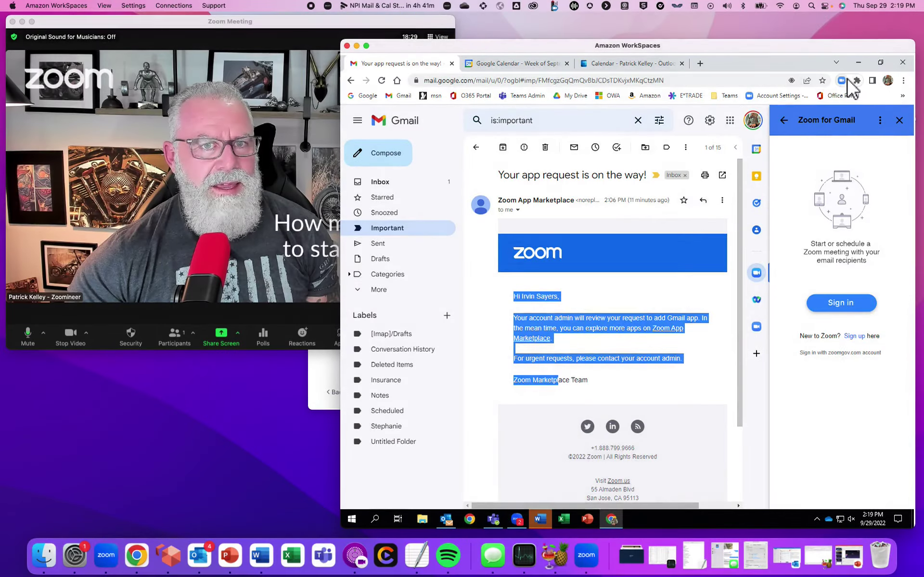
click(841, 80)
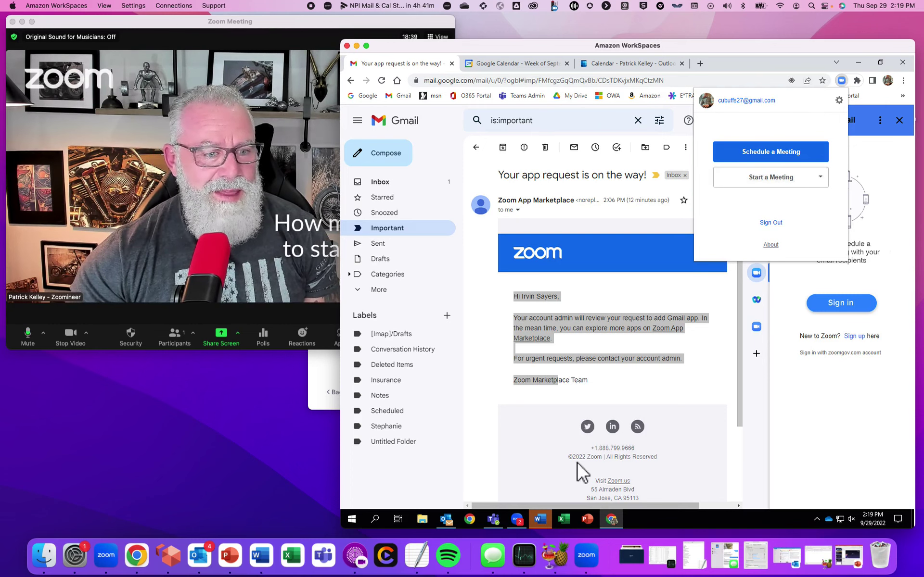
Switch to Microsoft Teams and view the meetings page of the Zoom app
click(491, 517)
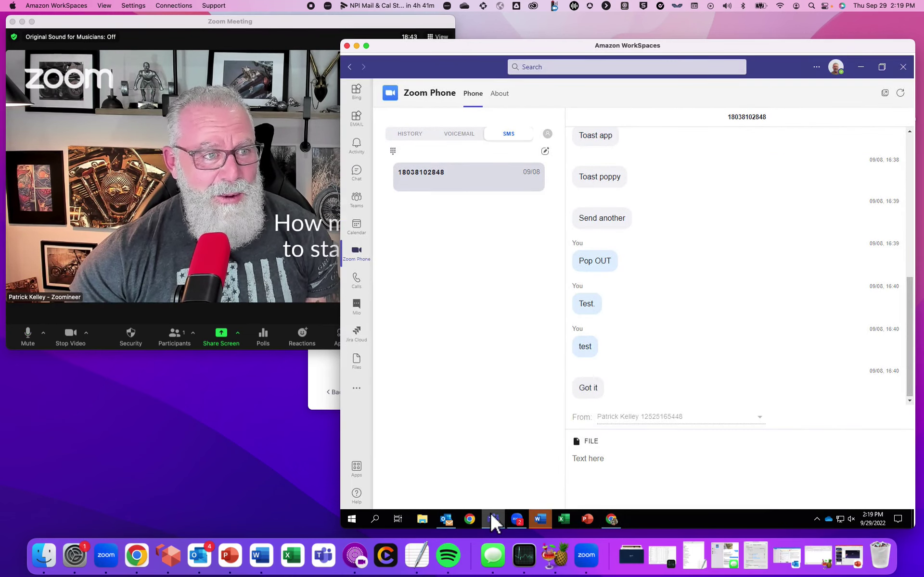
click(356, 393)
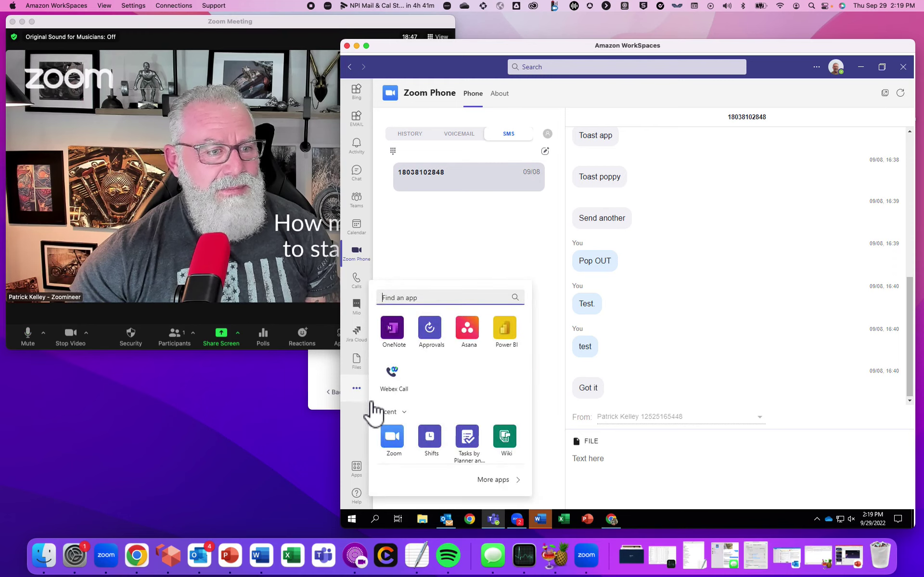
click(393, 435)
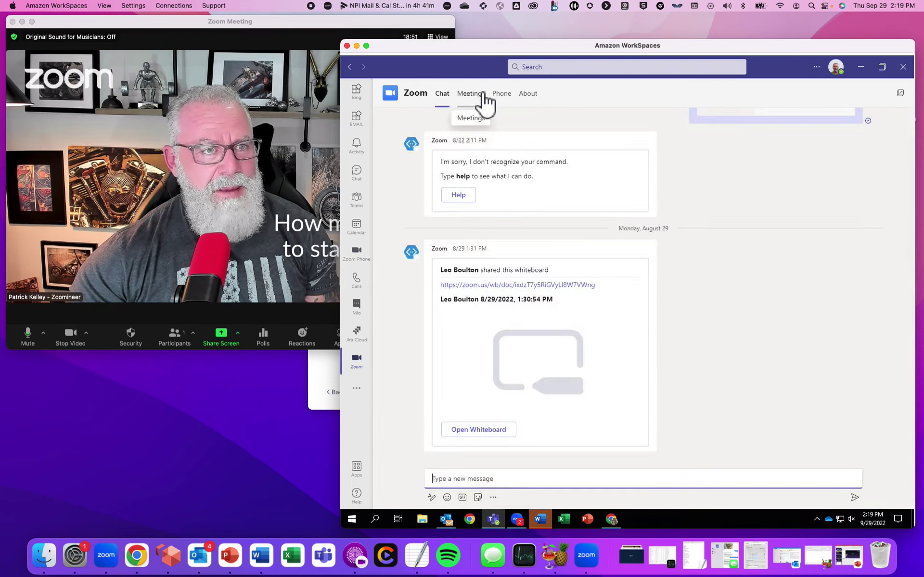
click(484, 96)
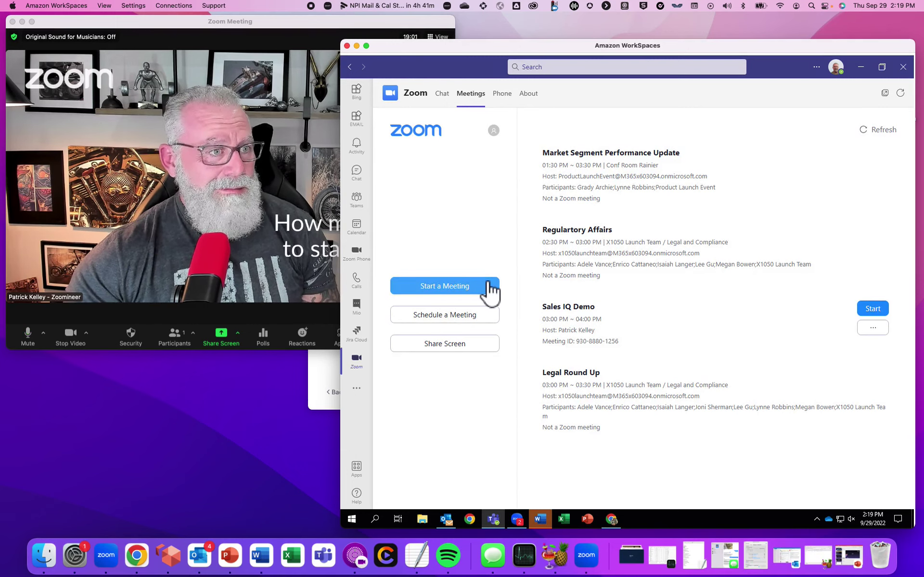
Display the Zoom options for a Teams chat message, then return to the Zoom Meeting window
click(357, 172)
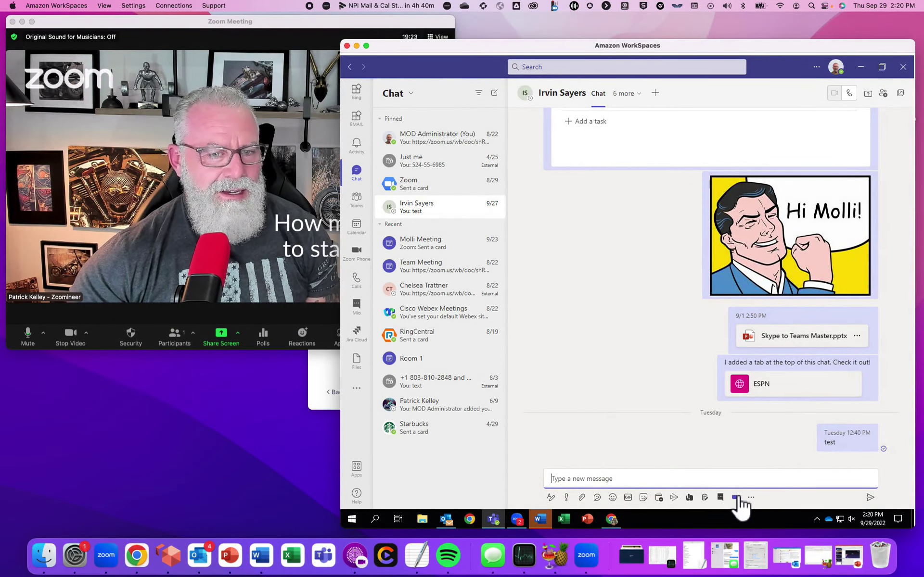
click(738, 498)
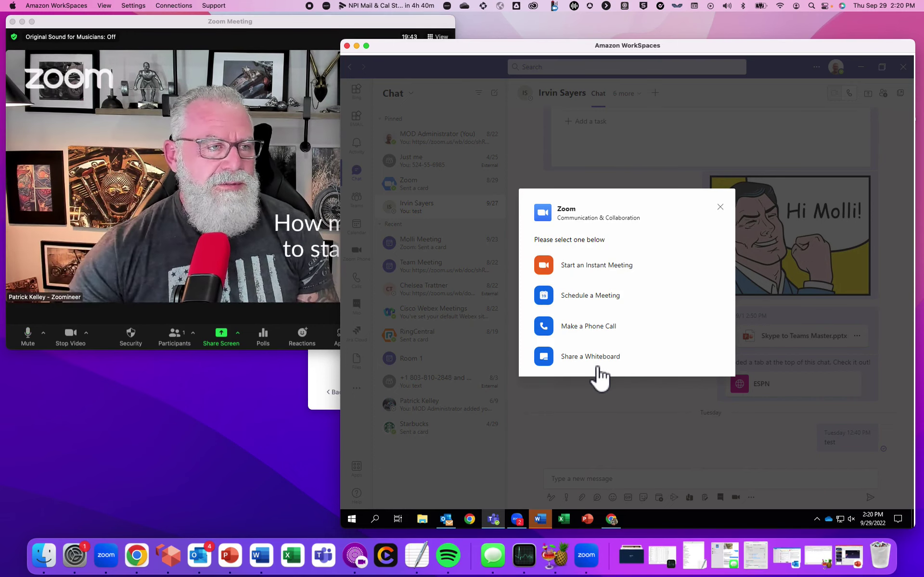
click(344, 28)
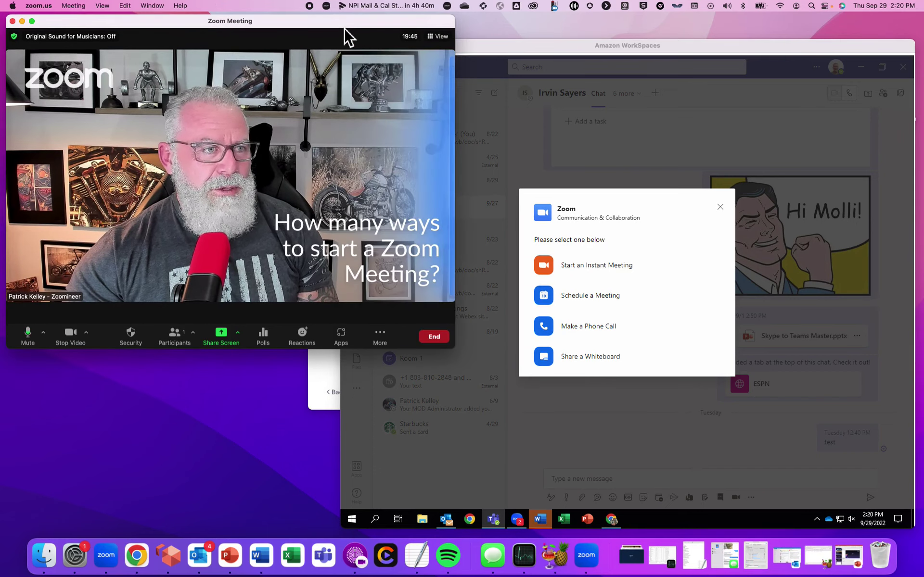